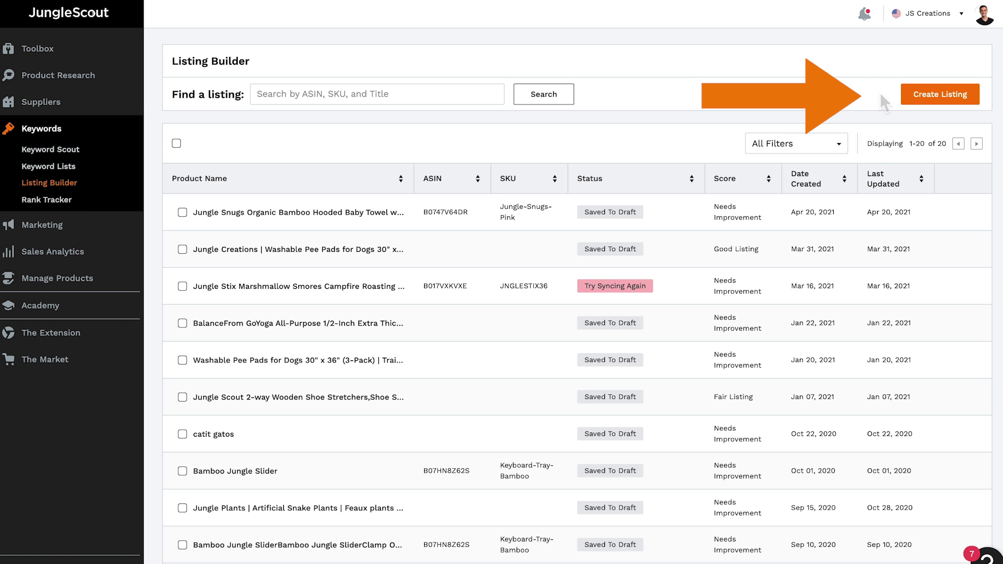
- Start a new listing from the Listing Builder overview
click(905, 102)
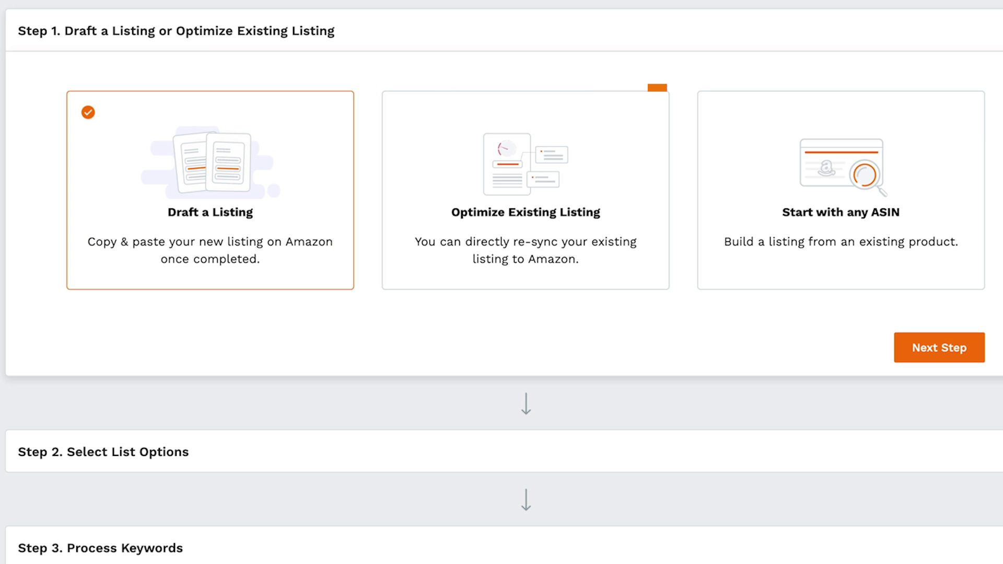
- Choose Optimize Existing Listing (after trying Start with any ASIN) and list the products available to optimize
click(549, 115)
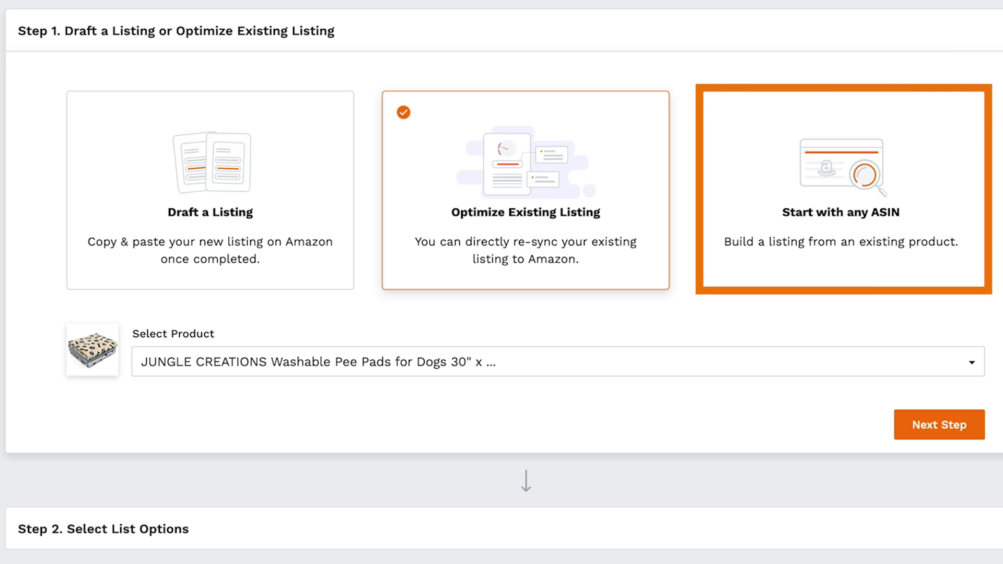
click(856, 135)
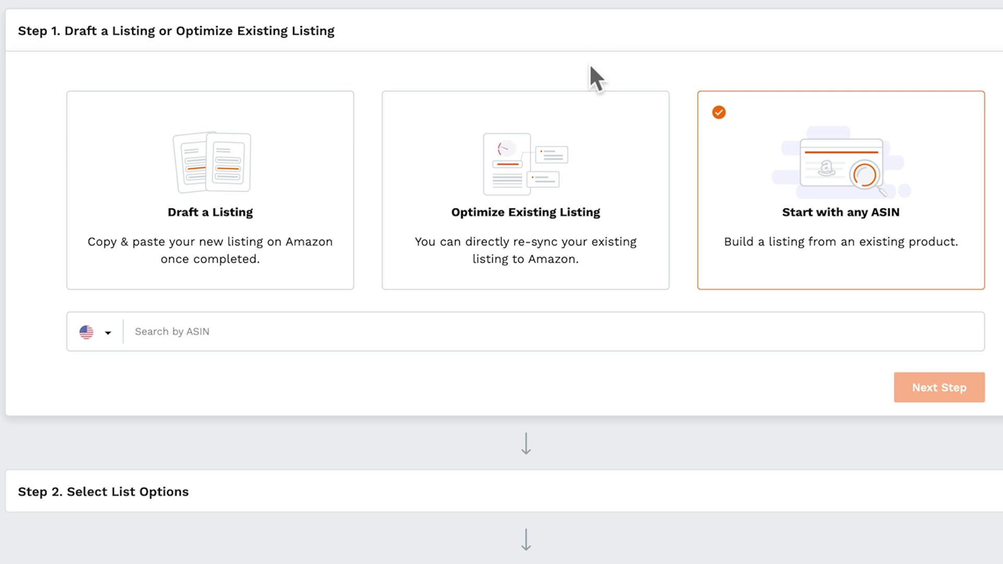
click(588, 125)
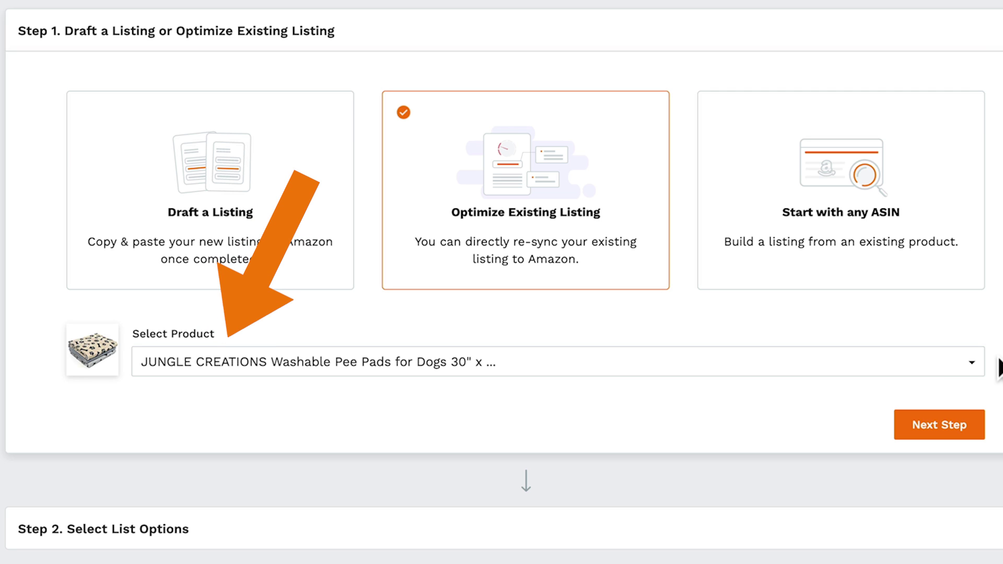
click(943, 369)
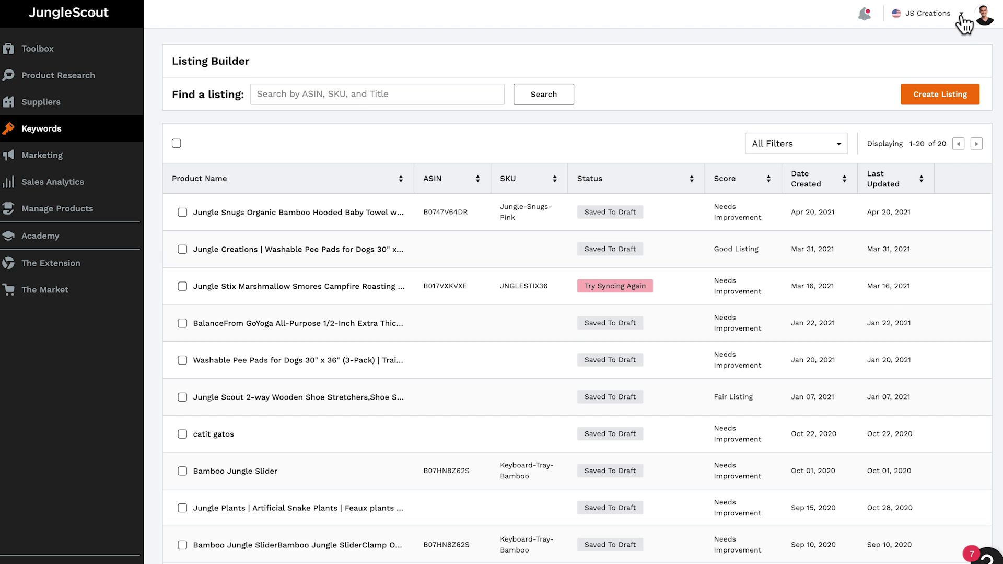
click(964, 24)
- Review the connected Amazon seller accounts under Amazon Settings, keeping the pee pads product chosen
click(898, 306)
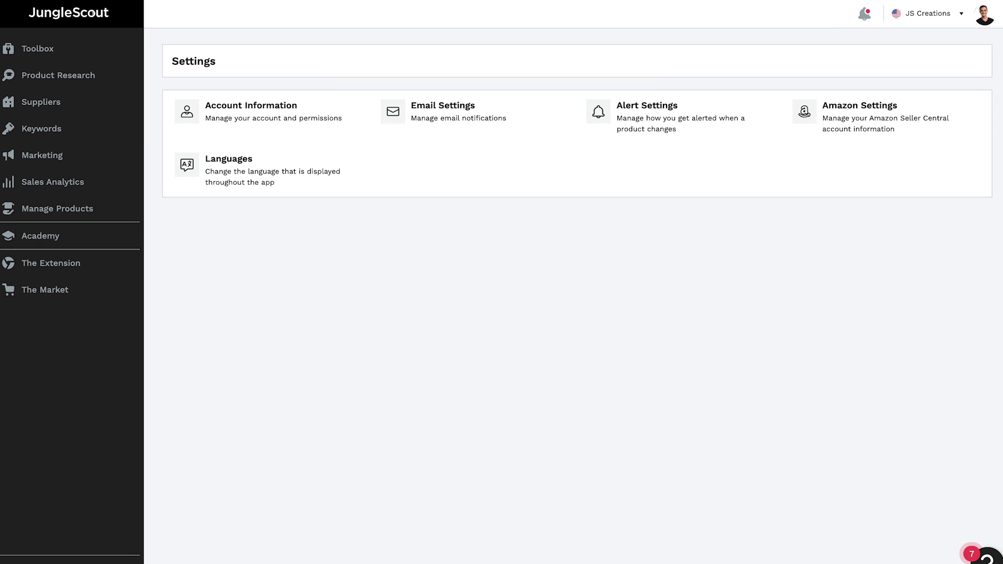
click(884, 127)
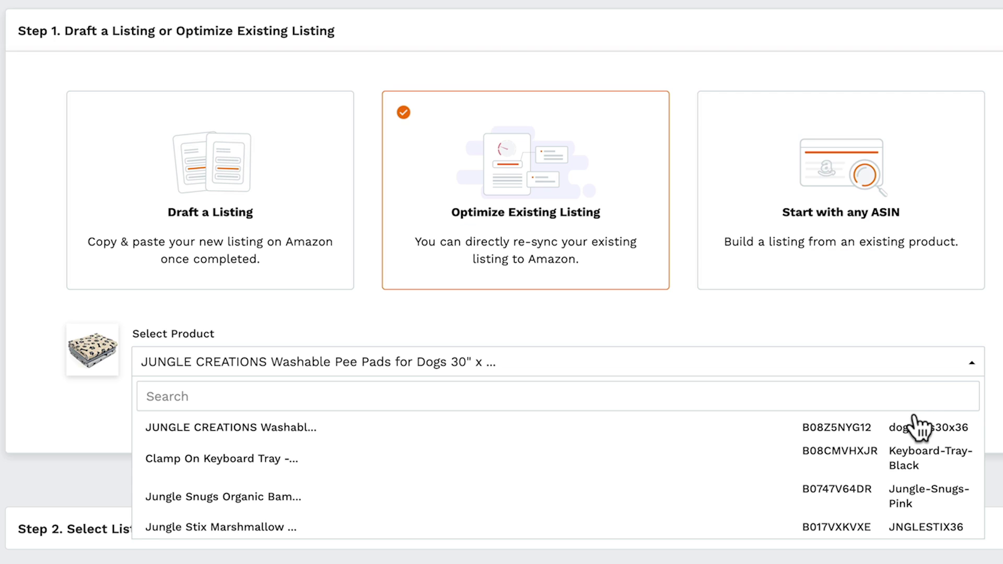
click(919, 427)
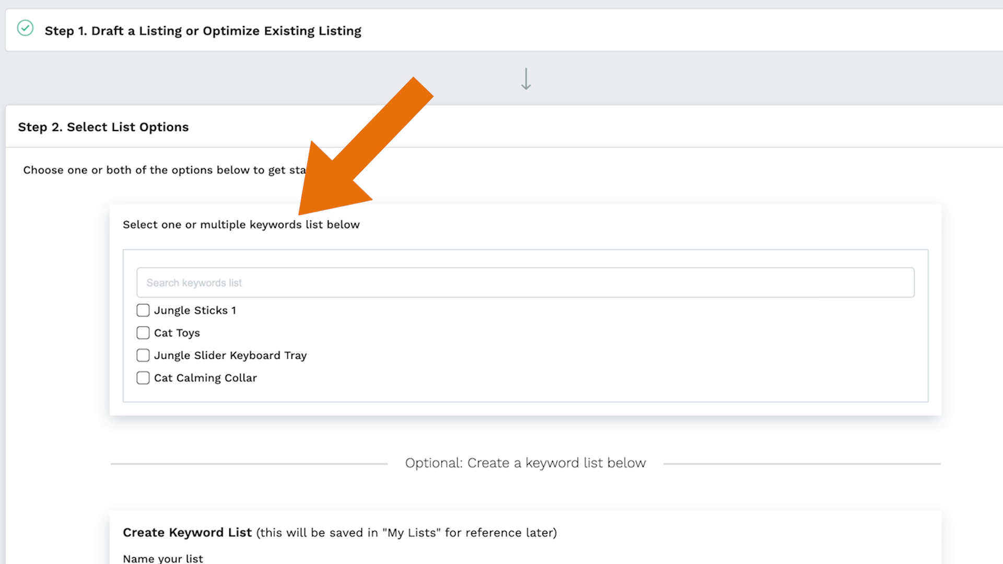
scroll(501, 313, down, 2)
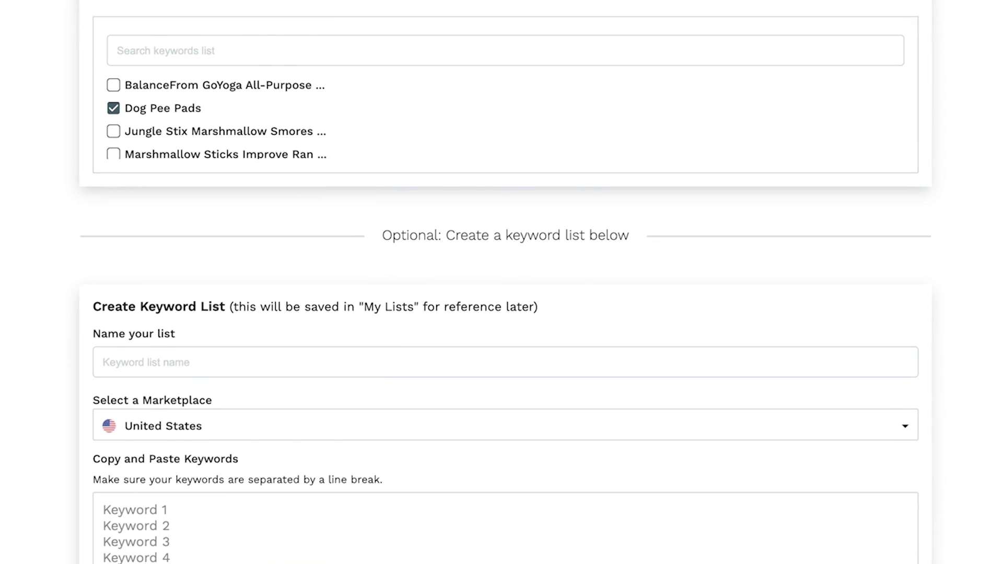
- Apply the Dog Pee Pads keyword list as the source of keywords for the listing
click(939, 528)
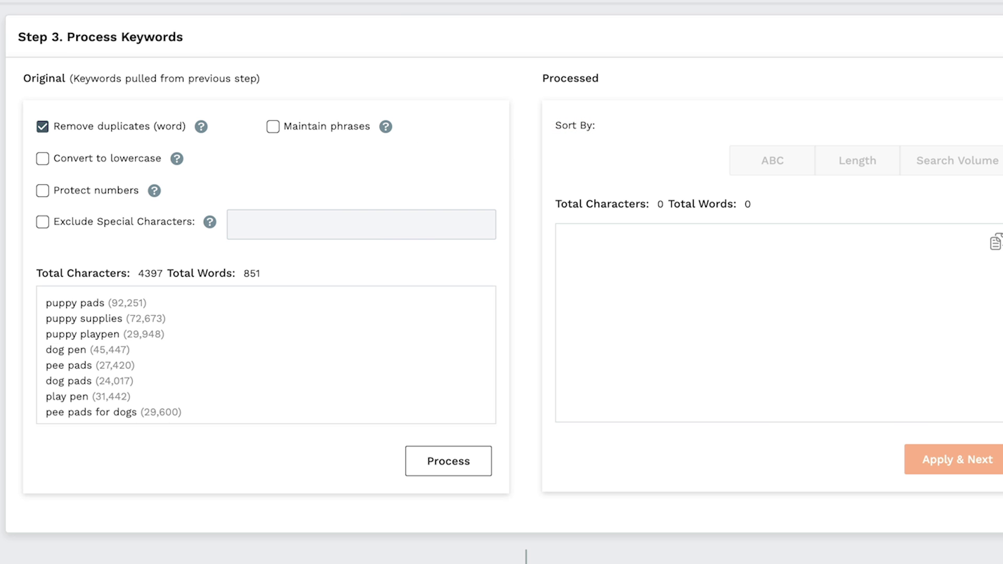
- Process the pulled keywords into a de-duplicated 98-word list with Remove duplicates on
click(478, 468)
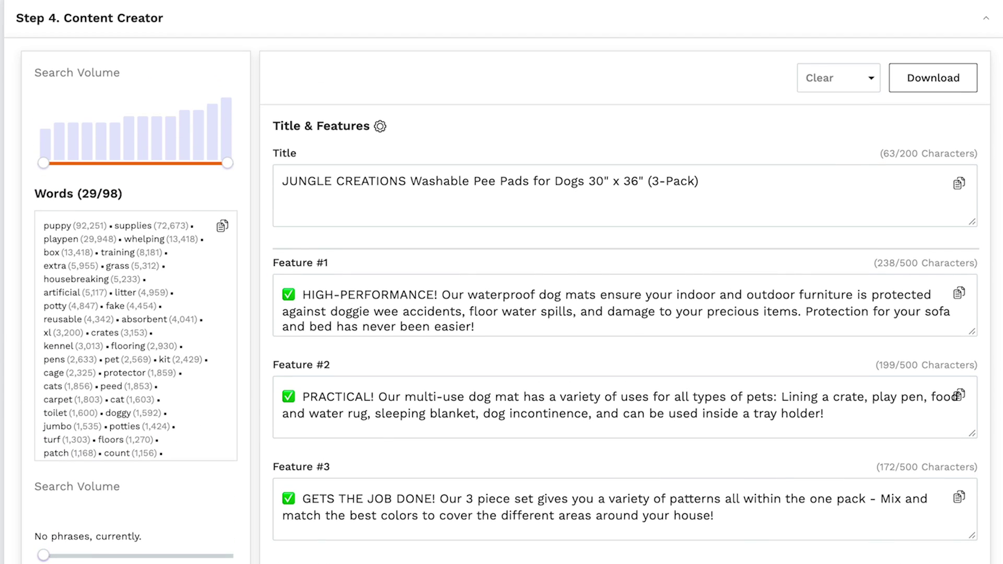
- Place the cursor at the end of the pee pads title to append " Great for puppy"
click(867, 188)
text(Great fo)
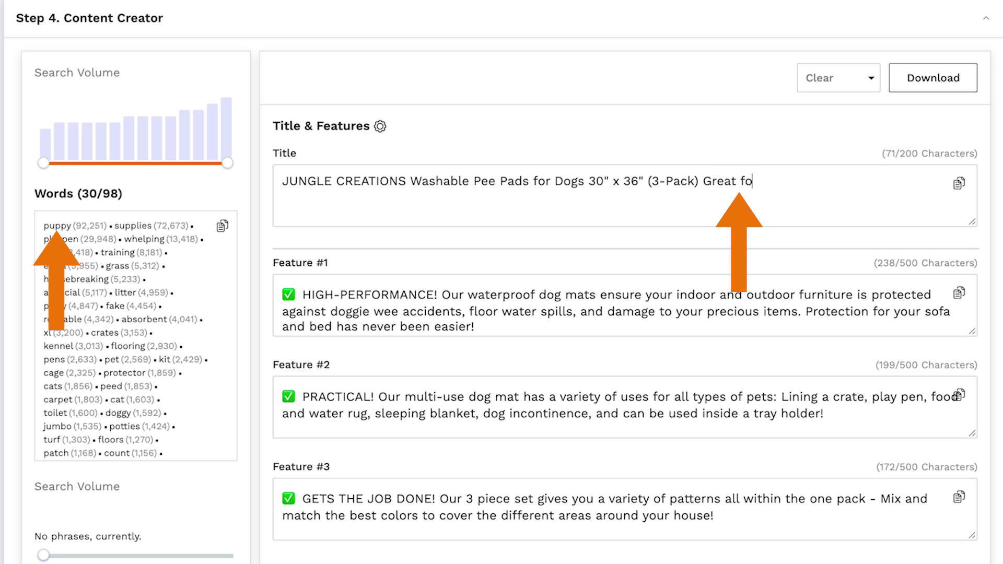
text(r puppy)
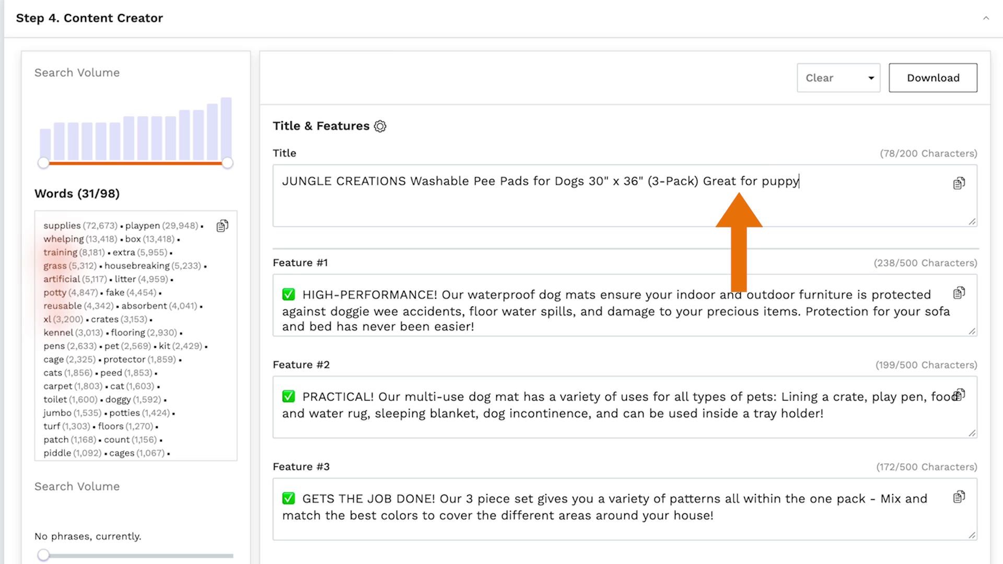
scroll(139, 335, down, 2)
scroll(140, 335, down, 3)
scroll(139, 336, down, 3)
scroll(139, 335, down, 3)
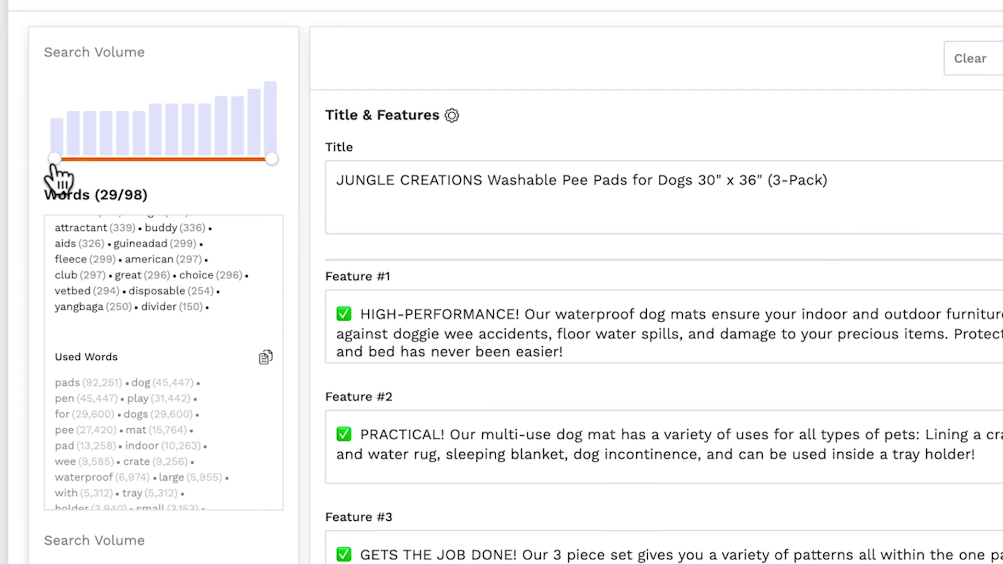
- Raise the Search Volume slider's lower bound so only higher-volume words remain (17 of 56)
drag(55, 167, 166, 165)
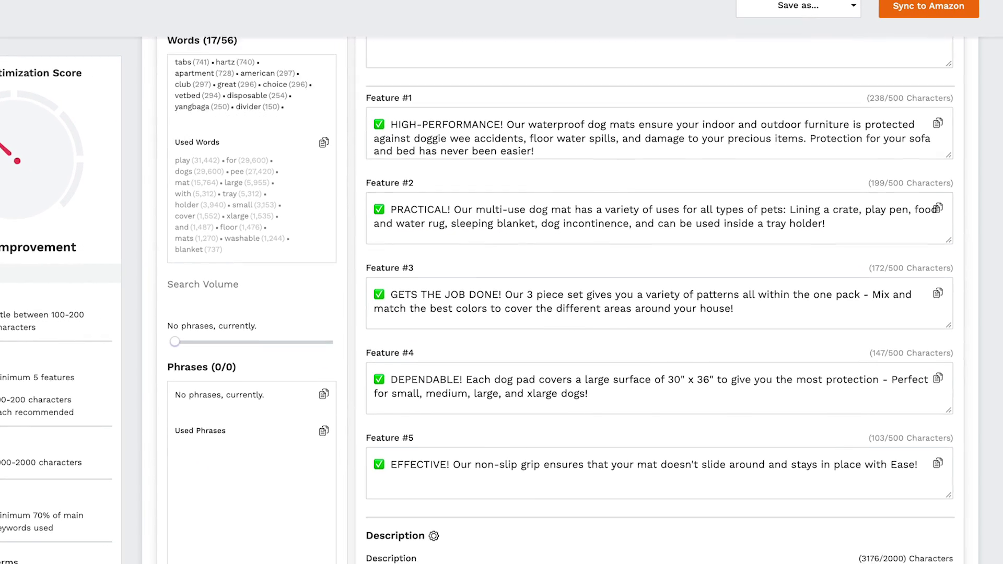
scroll(561, 301, down, 3)
scroll(560, 300, down, 1)
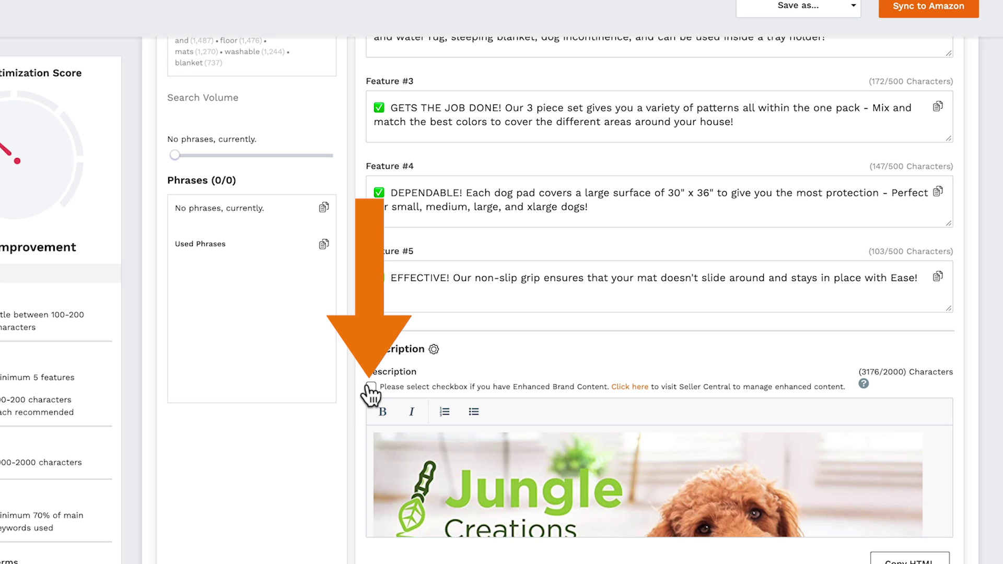
- Tick Enhanced Brand Content for the pee pads description
click(371, 387)
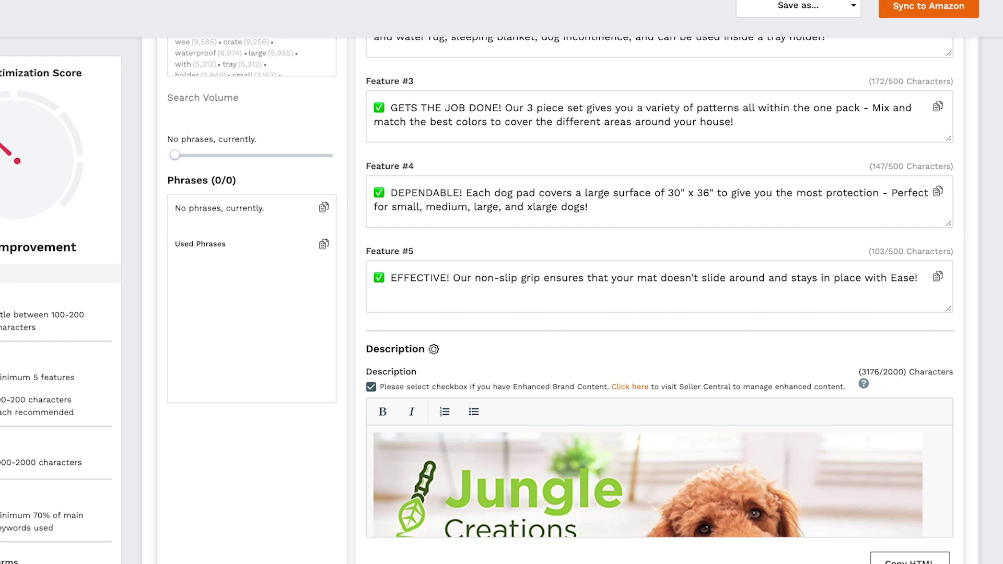
scroll(659, 314, up, 5)
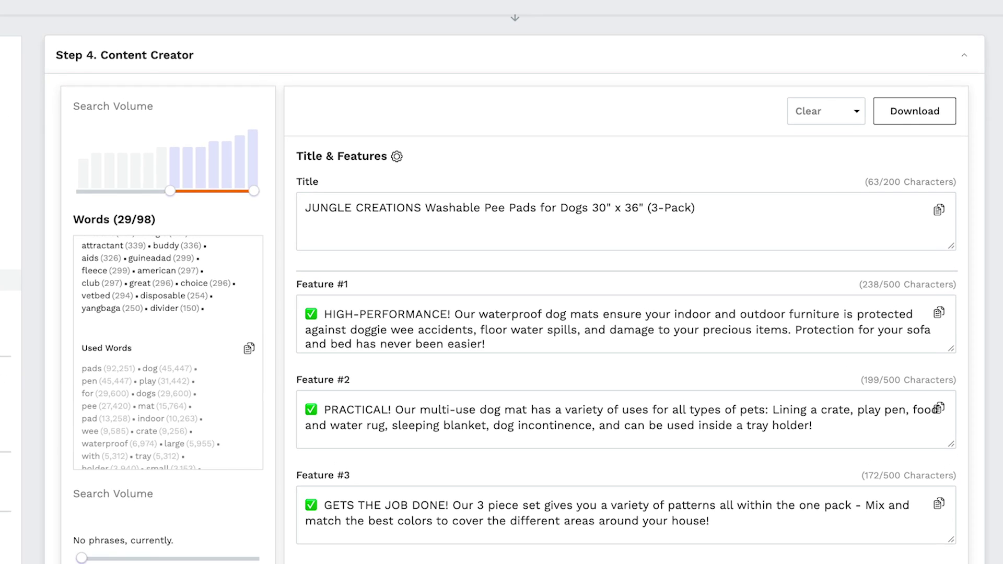
click(850, 100)
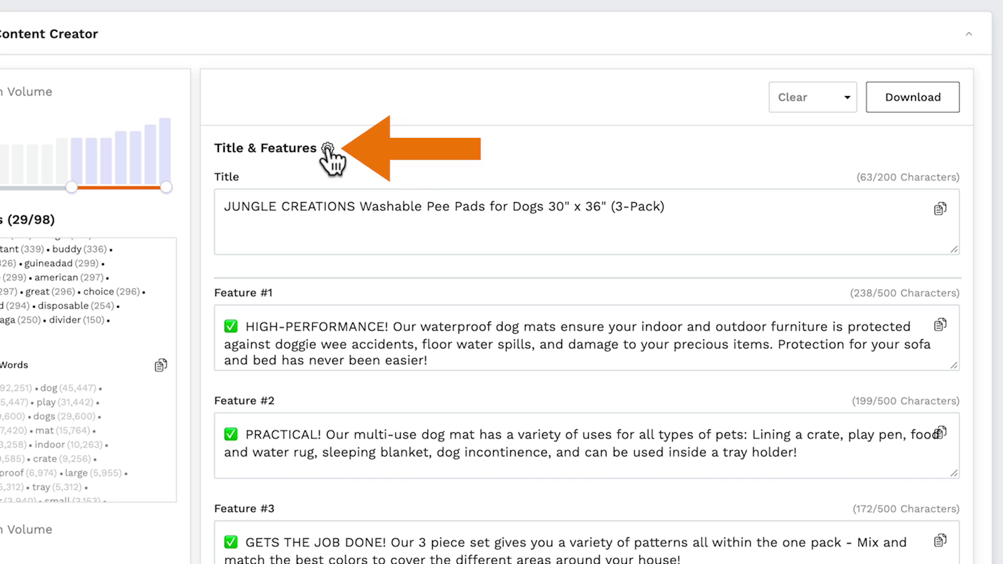
click(328, 149)
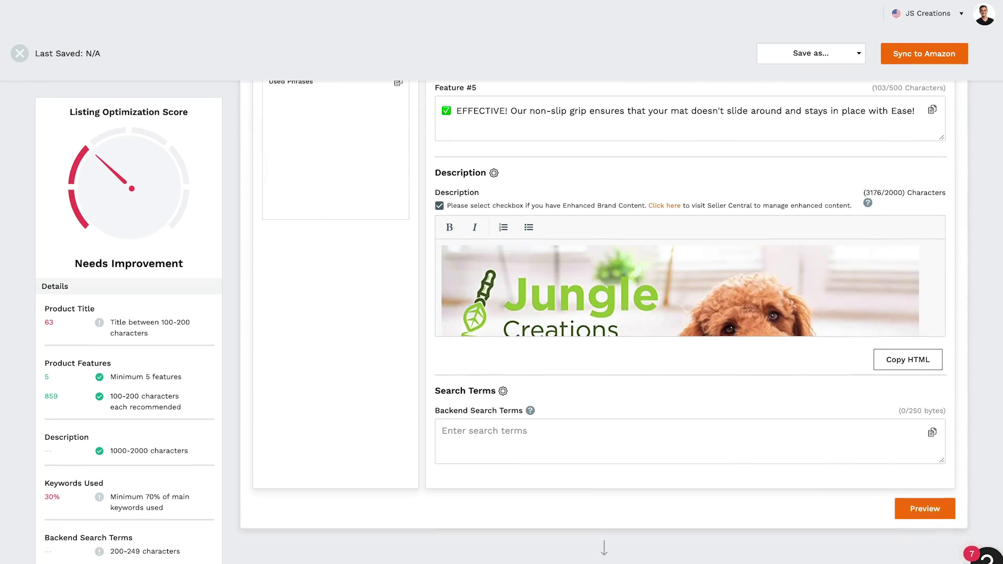
- Preview the finished Amazon-style listing and copy the pee pads title to the clipboard
click(954, 507)
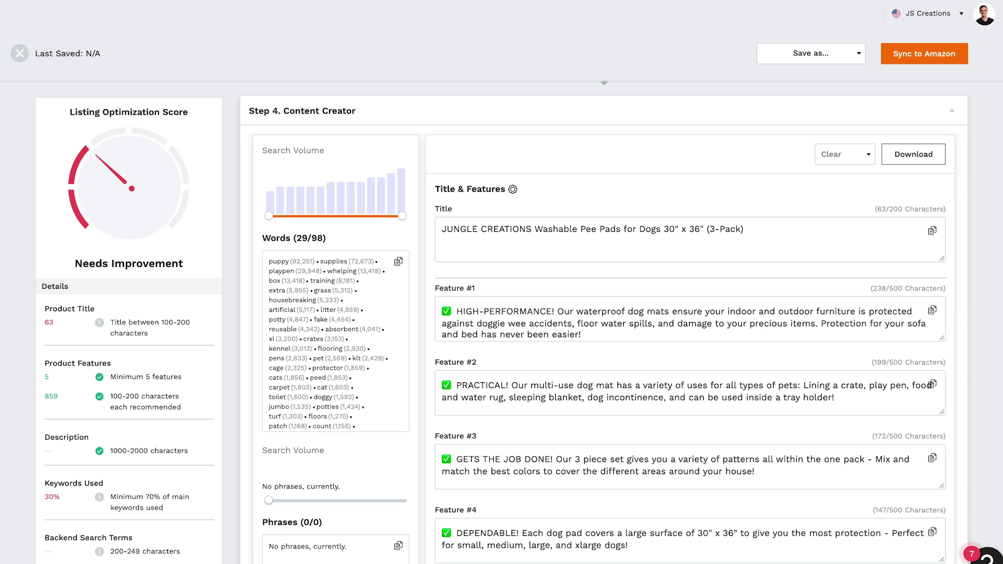
click(932, 232)
- Check the Save as options, dismiss them, and exit to the overview of 20 saved listings
click(859, 56)
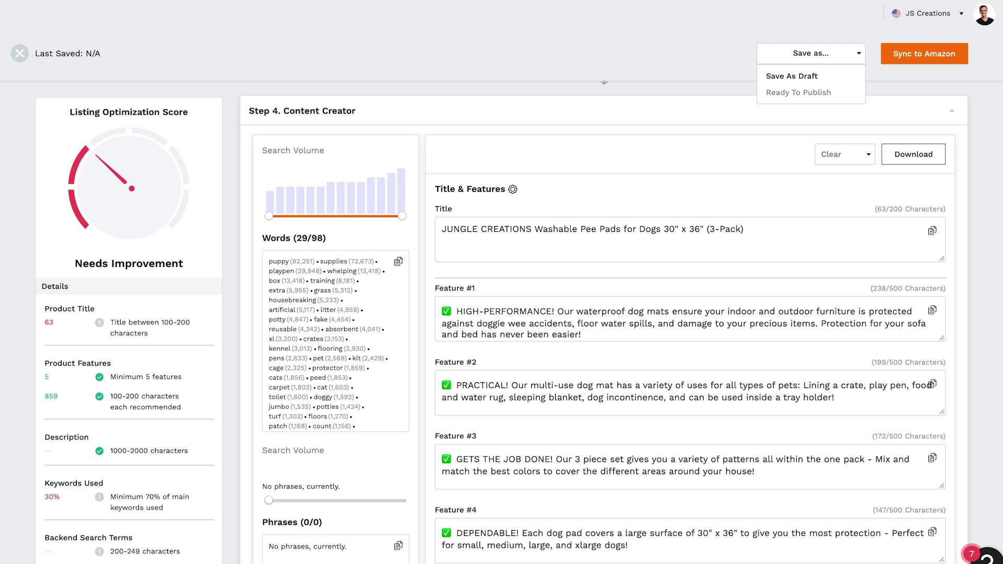
key(Escape)
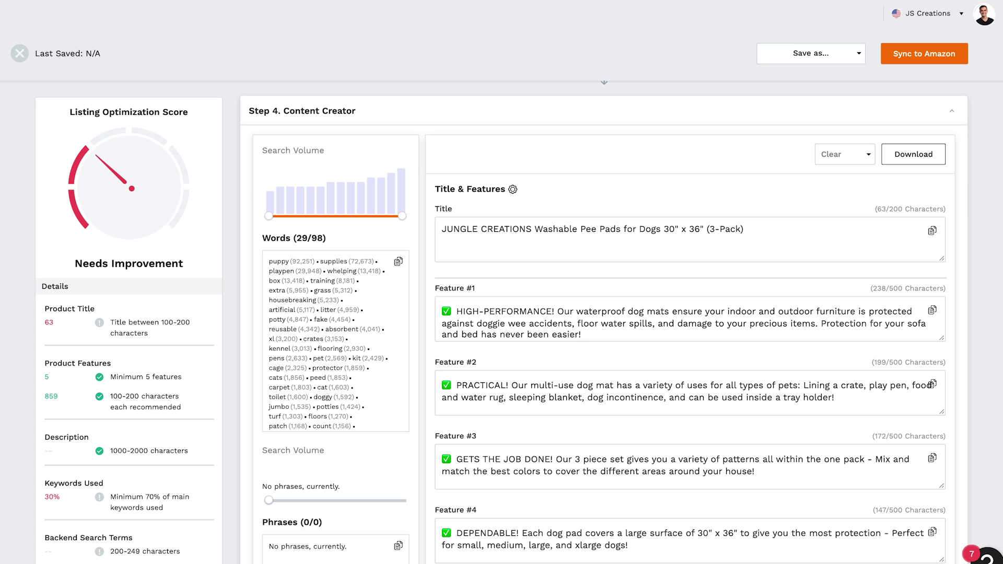
click(19, 55)
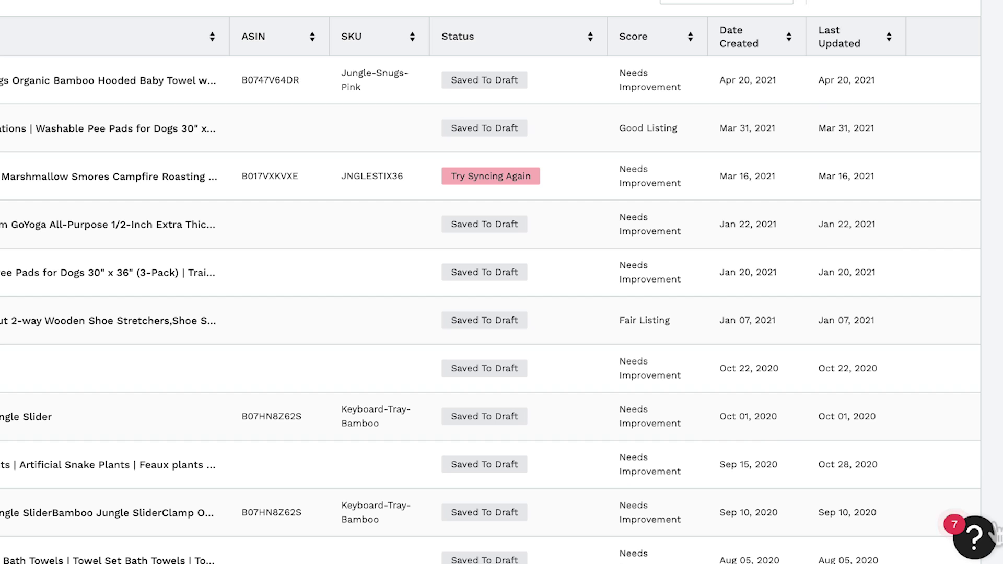
- Open the Help Center's Listing Builder Feature Overview article from the help menu
click(989, 539)
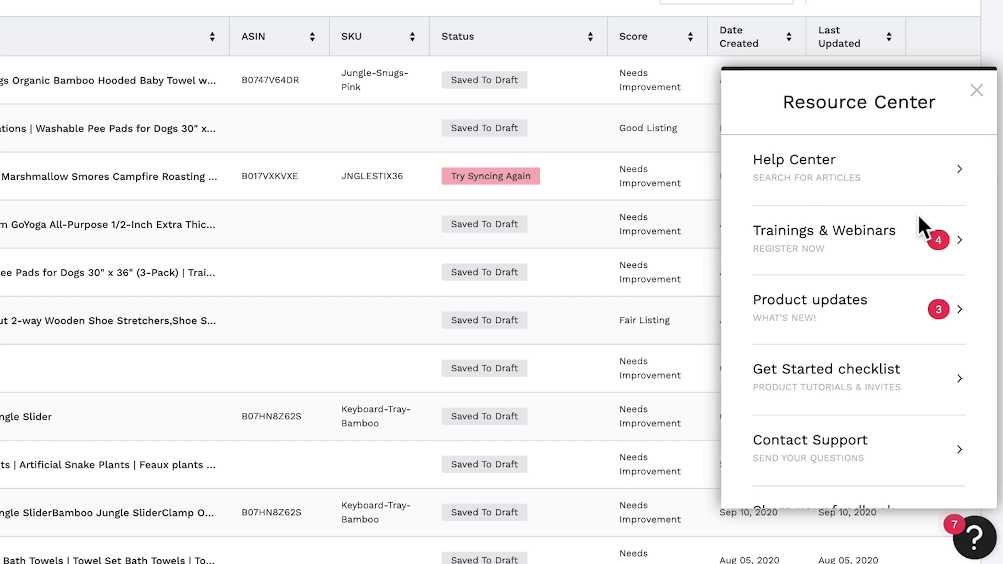
click(917, 188)
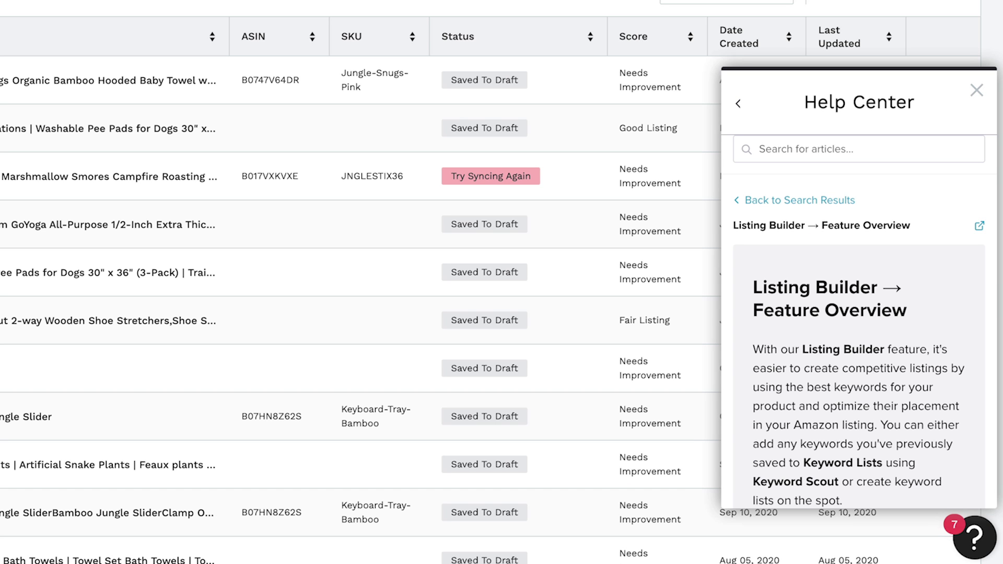